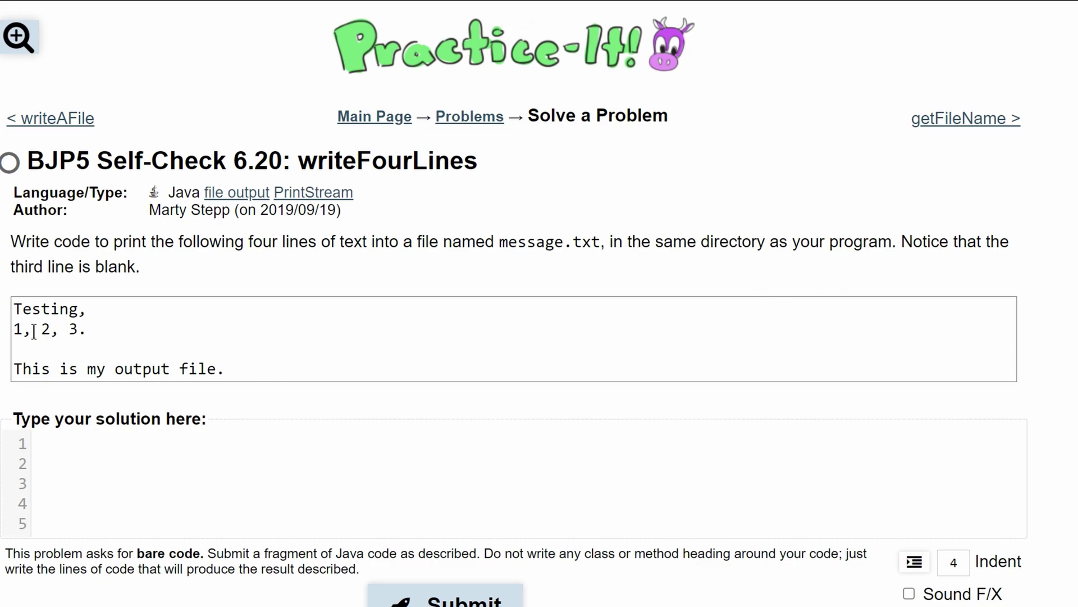
Write the first line: PrintStream output = new PrintStream(new File("message.txt"));.
left_click(76, 445)
type("PrintSt")
type("ream")
type(" output = ")
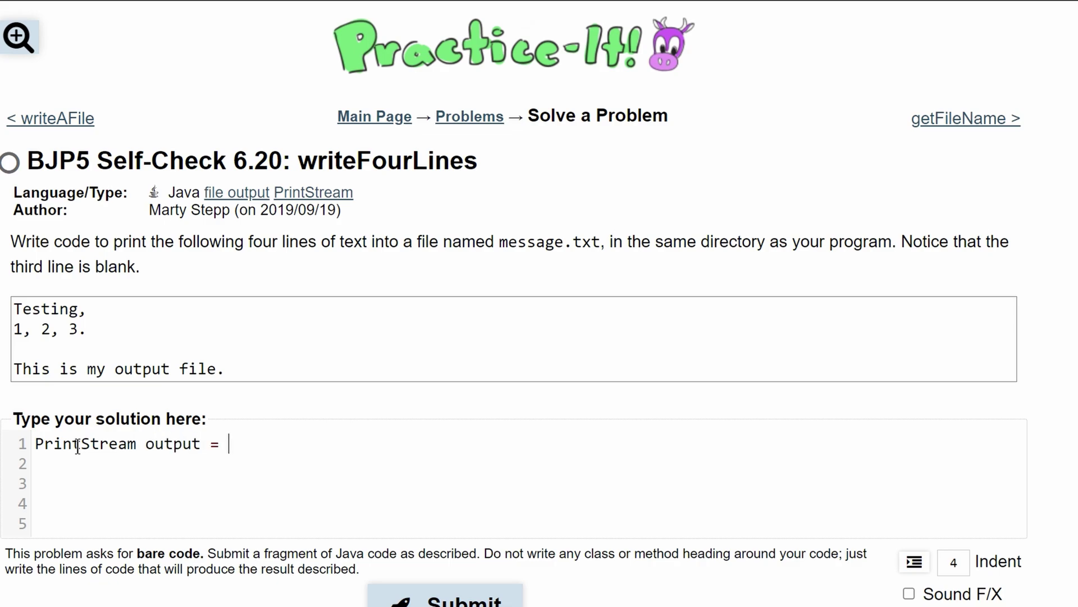
type("new Print")
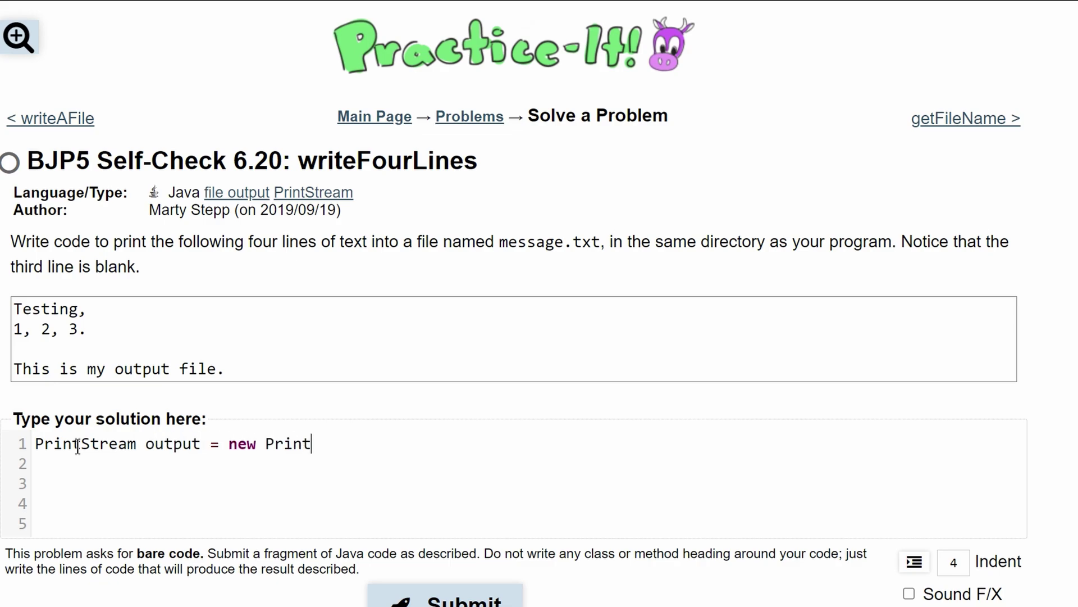
type("Stream ")
type("(new File")
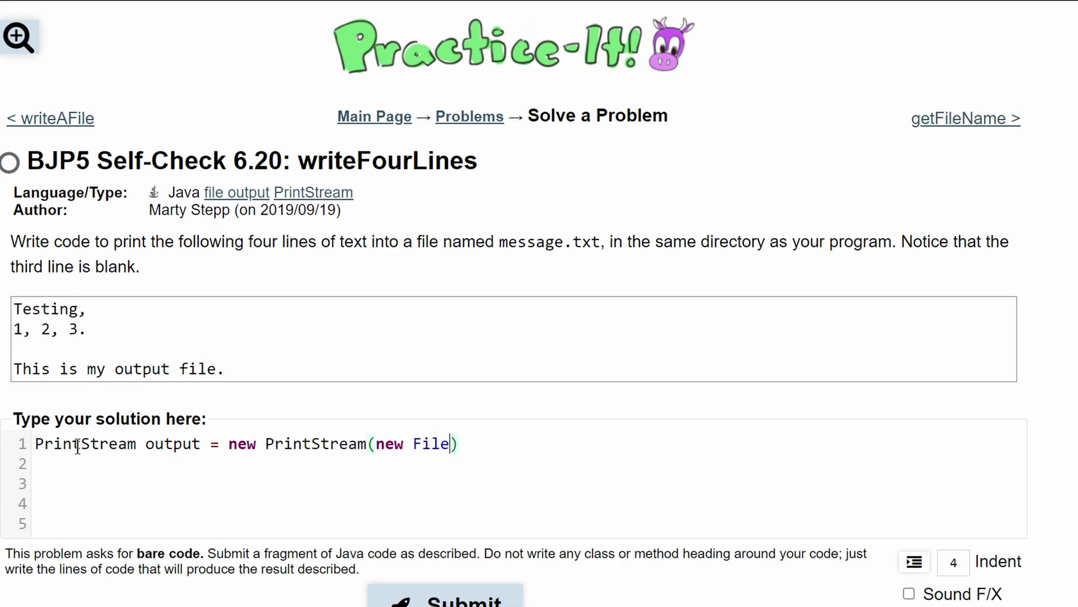
type("(")
type("\"")
type("message")
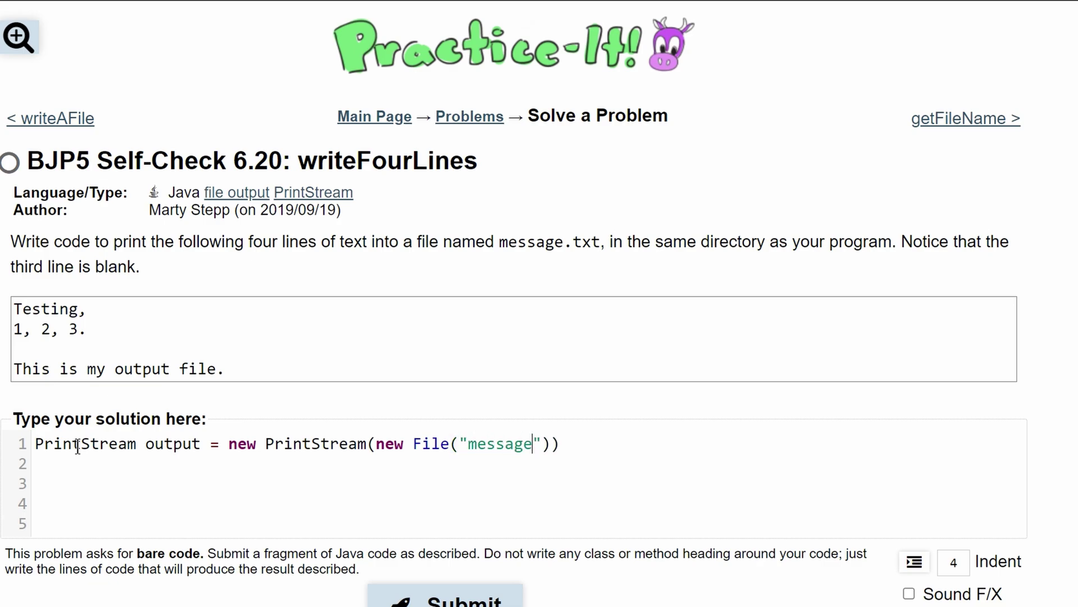
type(".txt\"))")
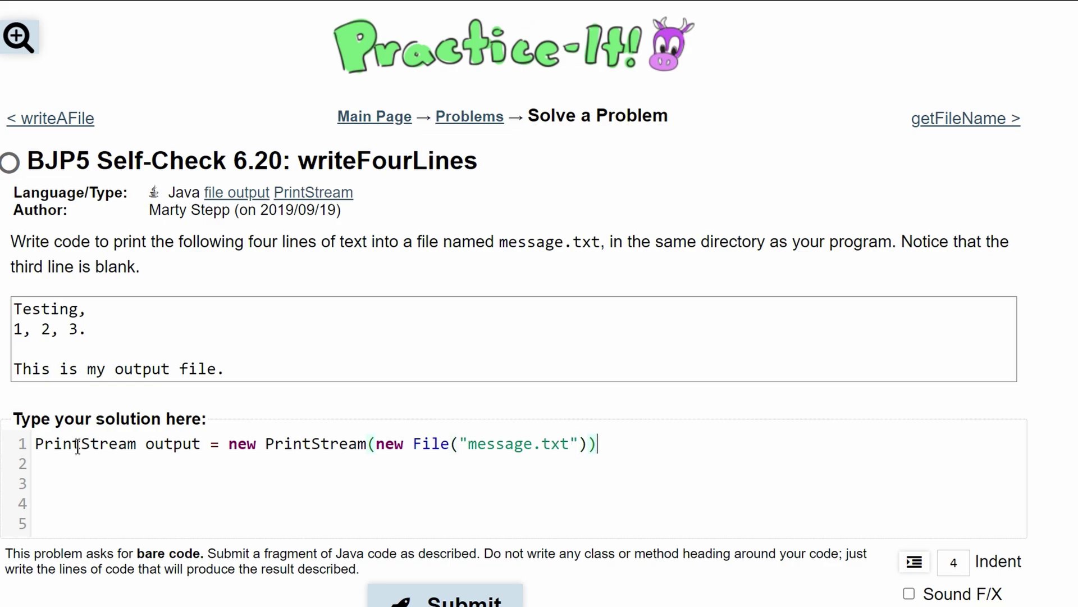
type(";")
key("Return")
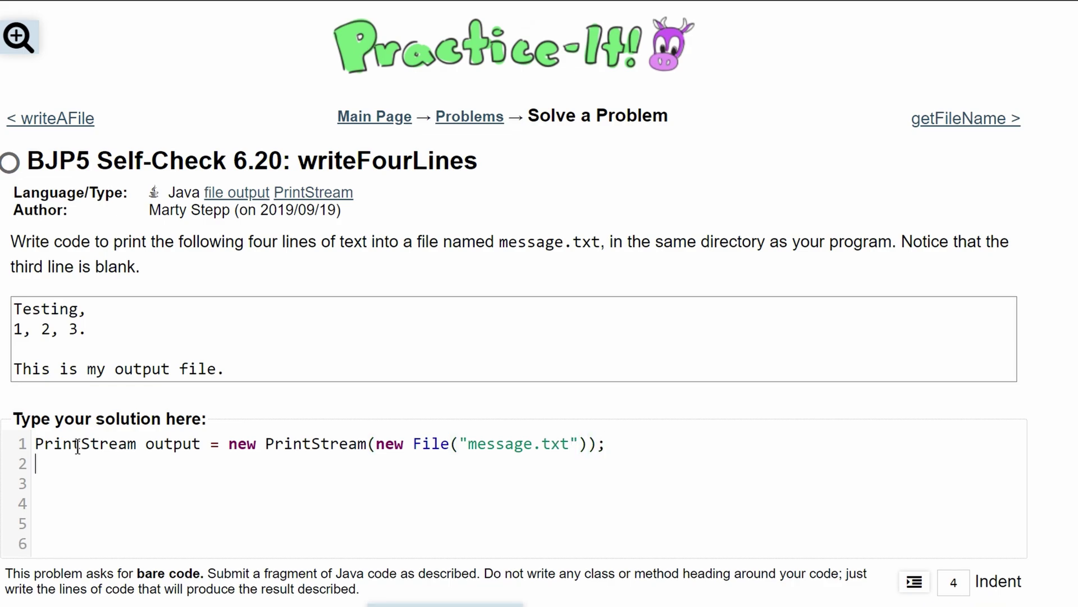
type("output")
type(".println()")
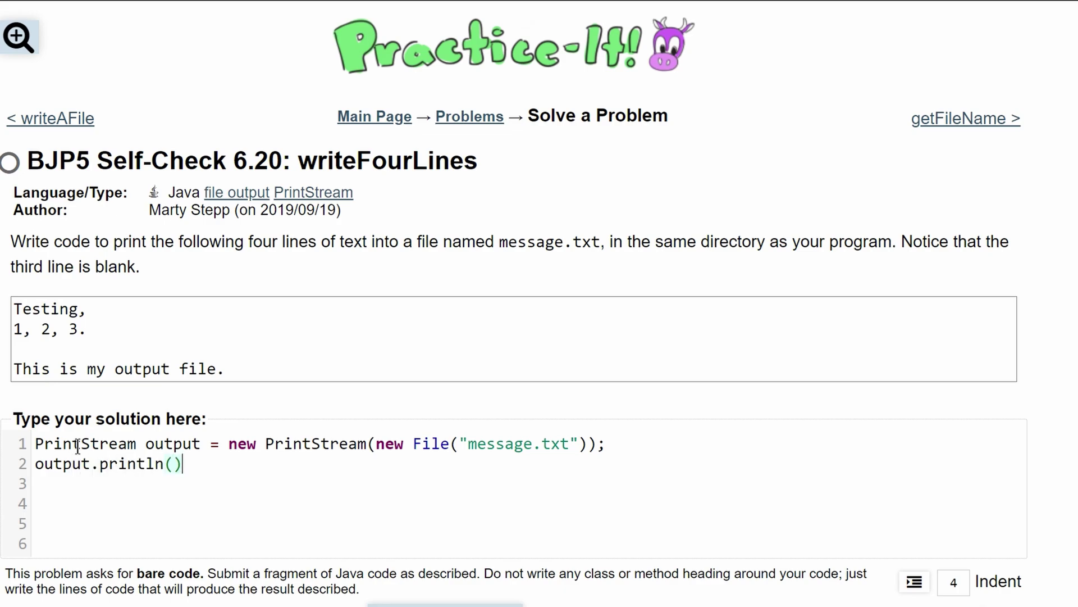
type(";")
Write output.println("Testing,"); using Testing, copied from the sample output.
left_click_drag(87, 310, 7, 313)
key("ctrl+c")
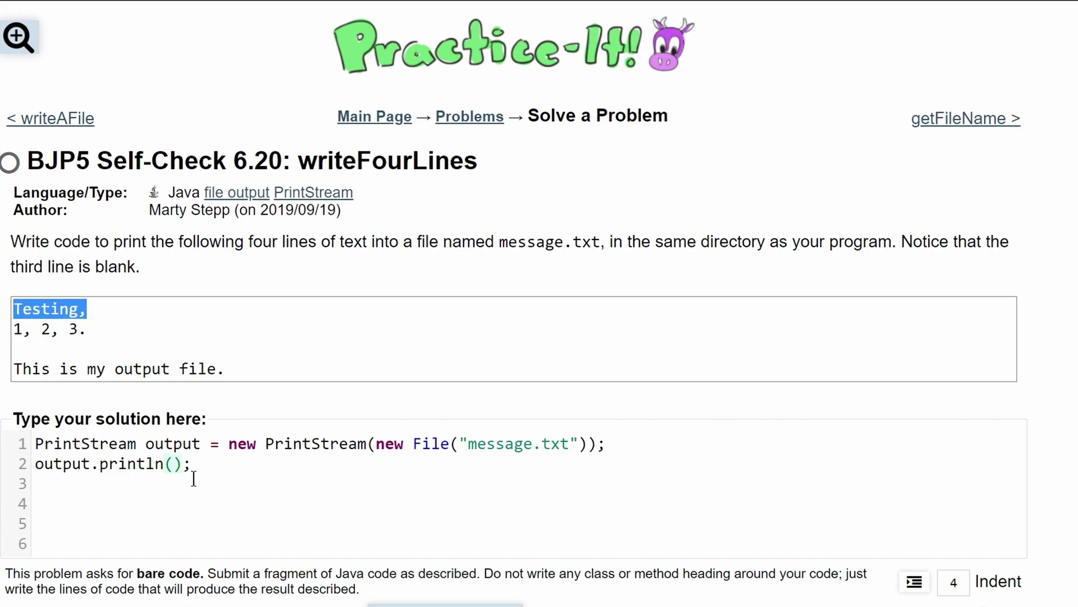
left_click(175, 465)
type("\"")
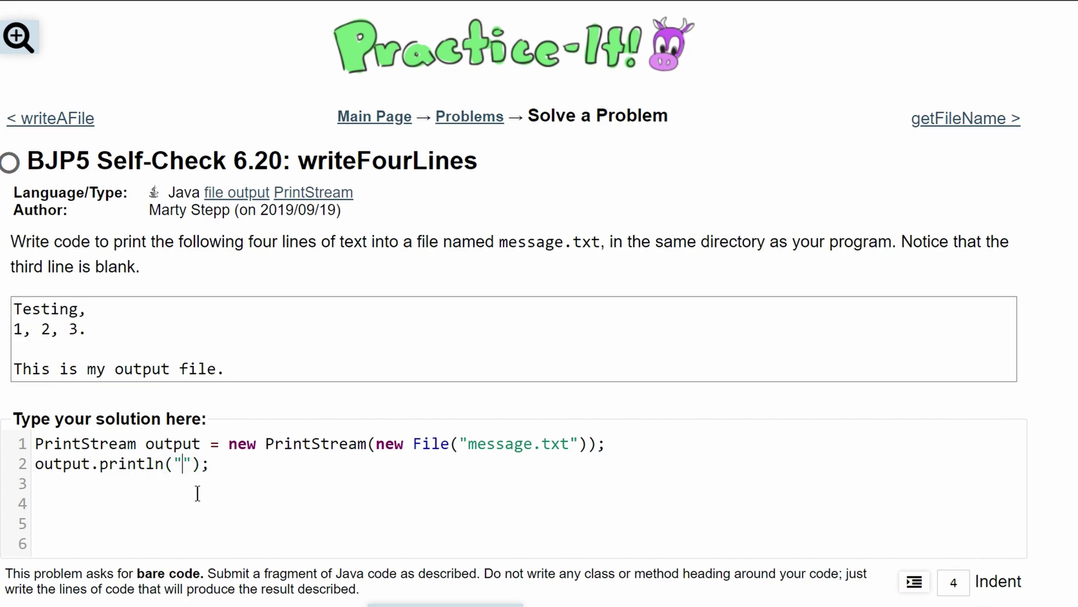
key("ctrl+v")
Duplicate the Testing, println statement onto the following lines.
left_click_drag(309, 470, 57, 485)
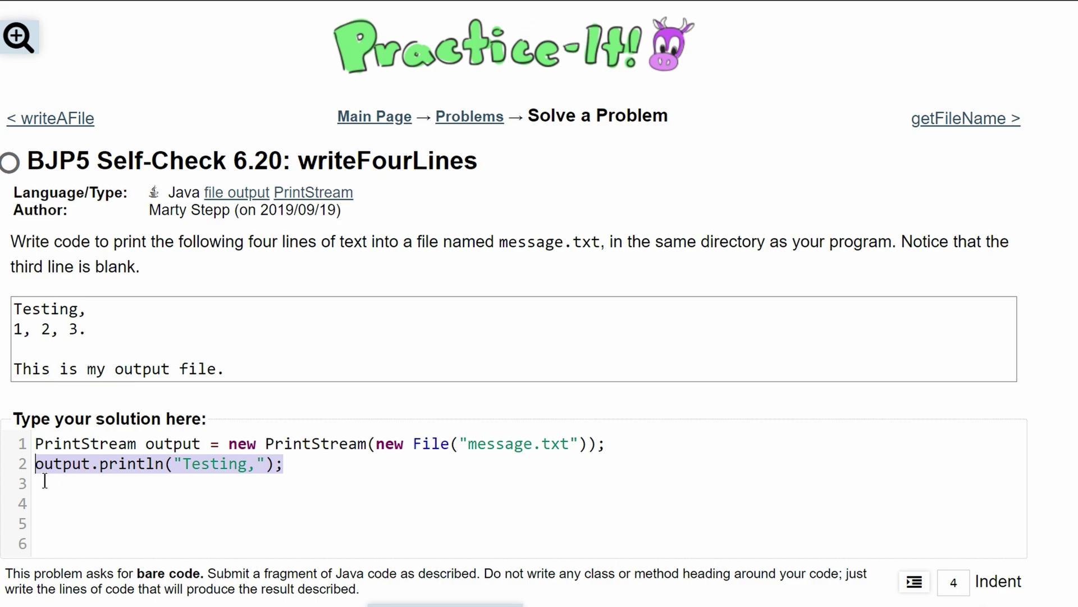
left_click(79, 493)
type("output.println(\"Testing,\");")
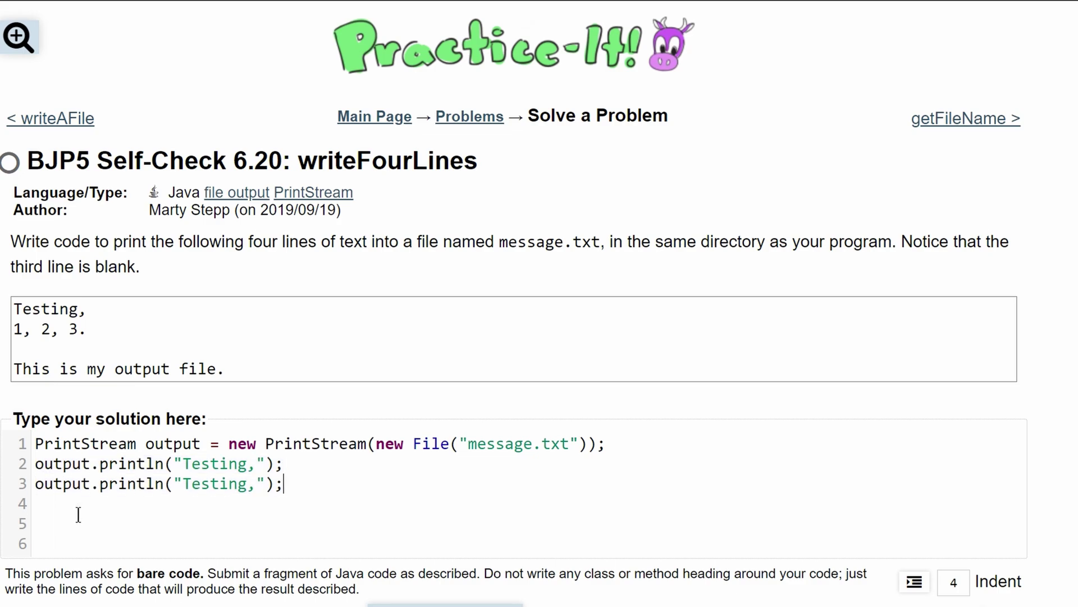
key("Return")
type("output.println(\"Testing,\");")
key("Return")
Add the fourth println, then change lines 3–5 to '1, 2, 3.', blank, and 'This is my output file.'.
type("output.println(\"Testing,\");")
left_click_drag(10, 329, 90, 338)
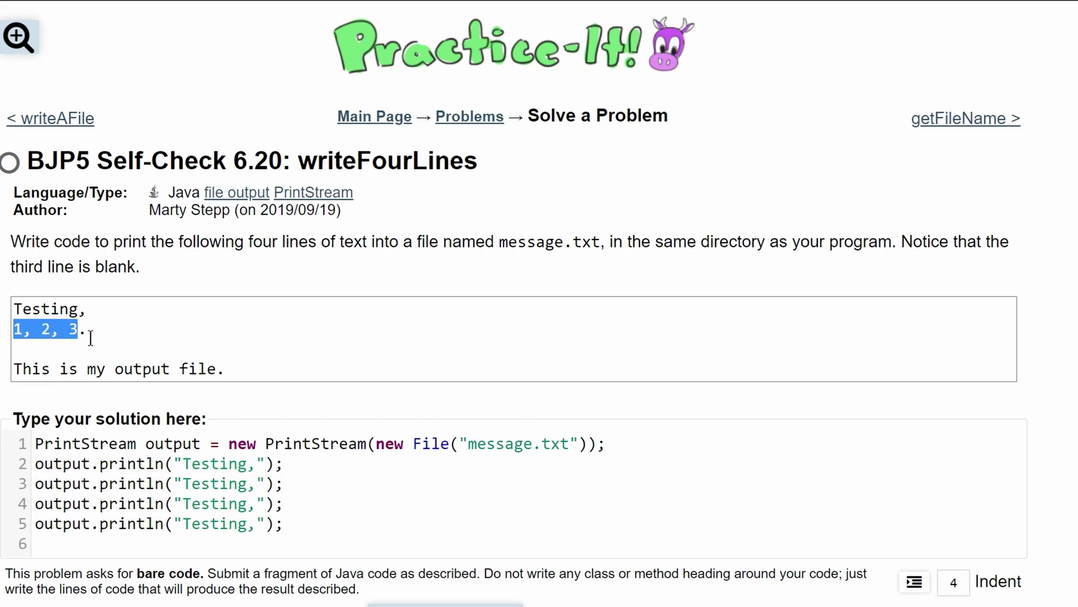
left_click_drag(183, 487, 264, 497)
type("1, 2, 3.")
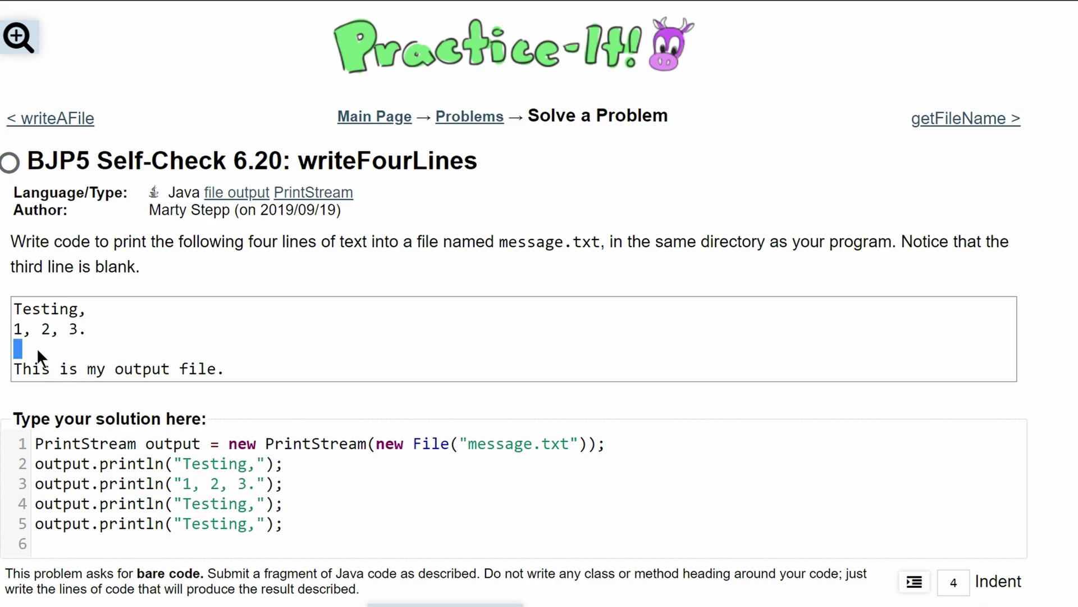
left_click_drag(183, 504, 267, 505)
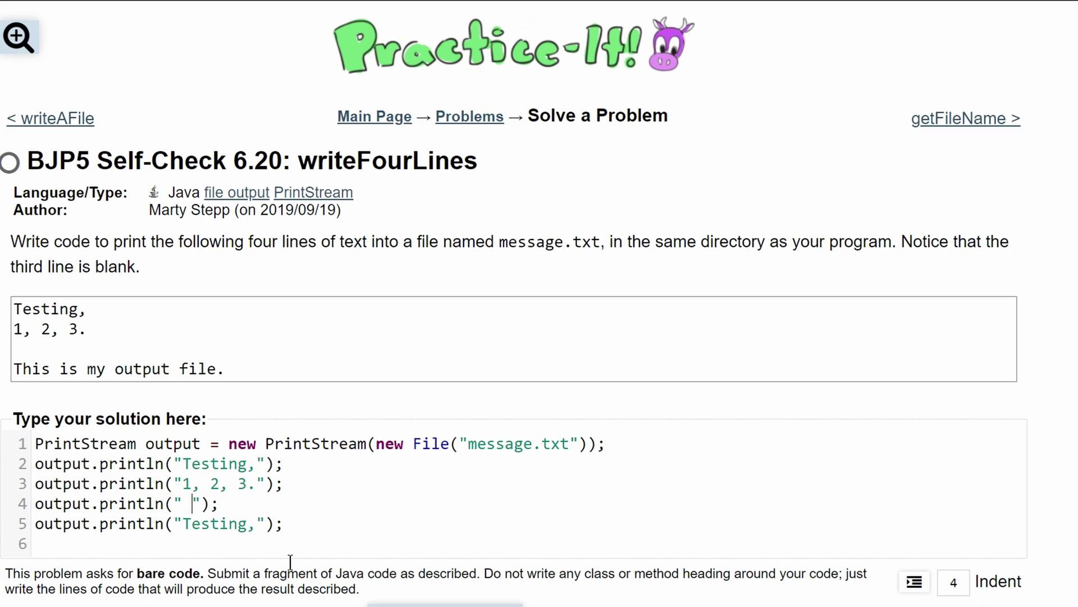
left_click_drag(13, 371, 229, 366)
key("ctrl+c")
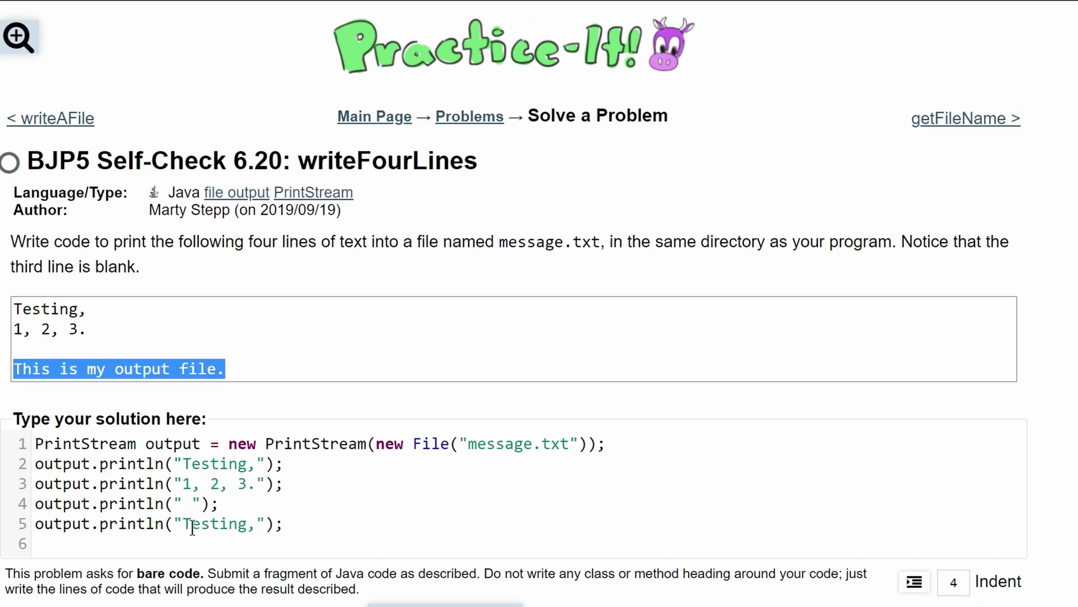
left_click_drag(183, 524, 258, 524)
key("ctrl+v")
scroll(421, 589, "down", 1)
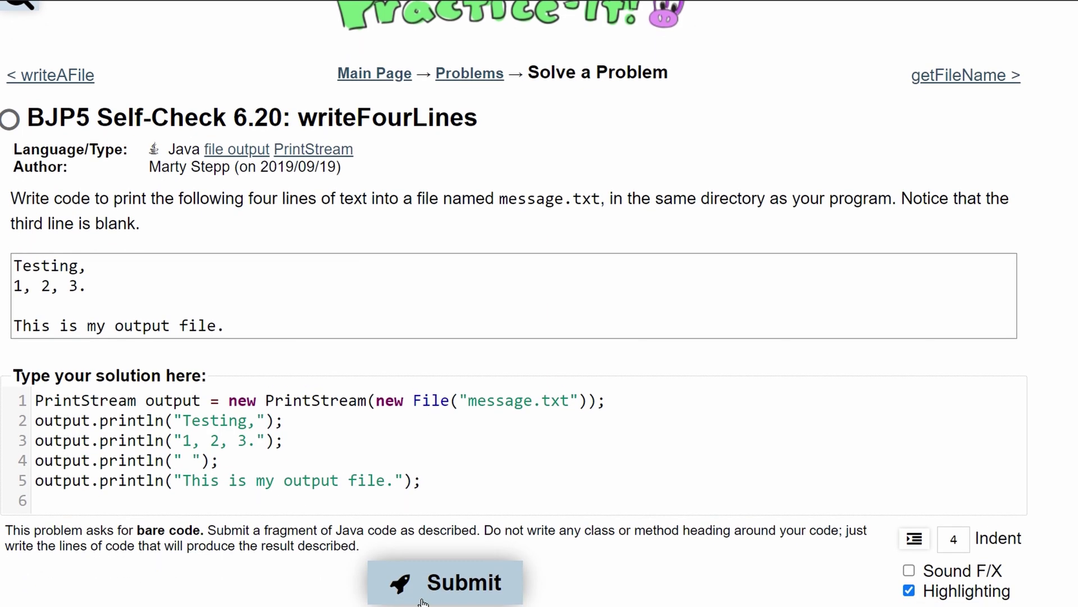
Submit the five-line solution, confirm 'You passed 1 of 1 tests', and select the println lines.
left_click(422, 583)
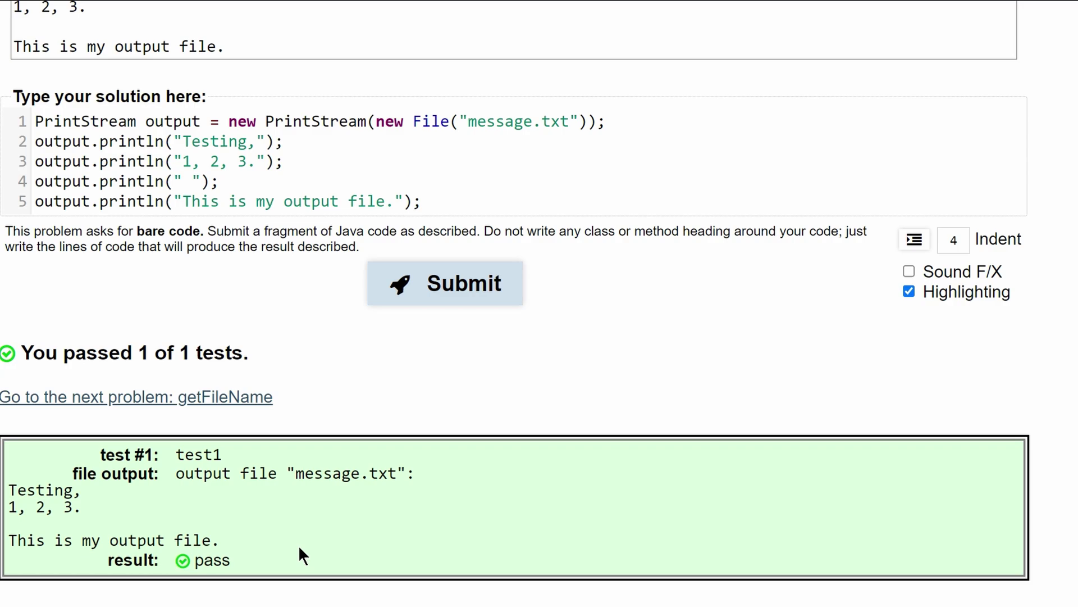
scroll(298, 545, "up", 4)
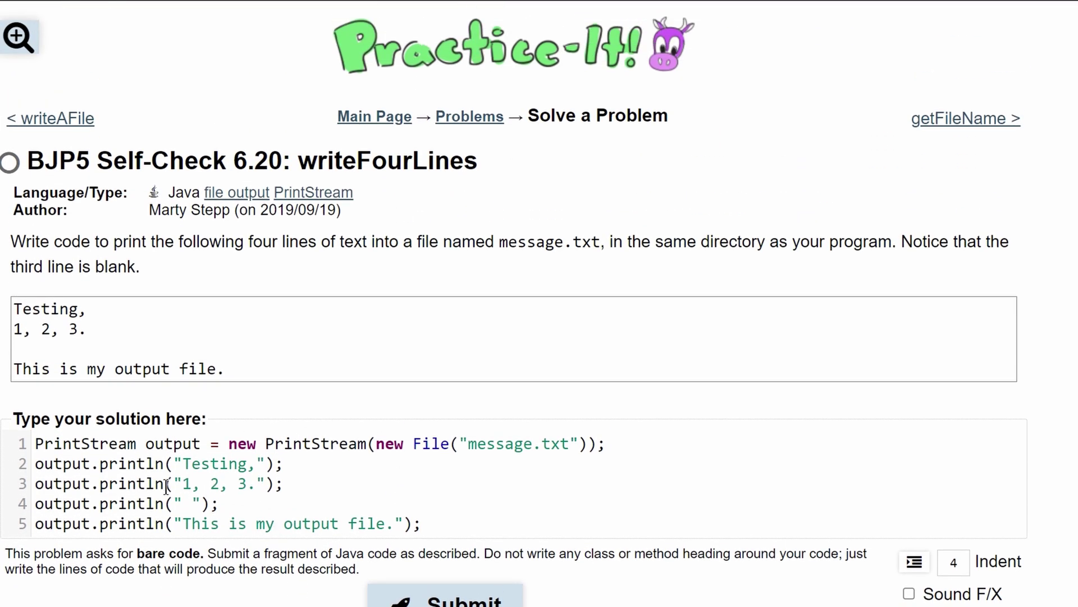
left_click_drag(35, 463, 386, 523)
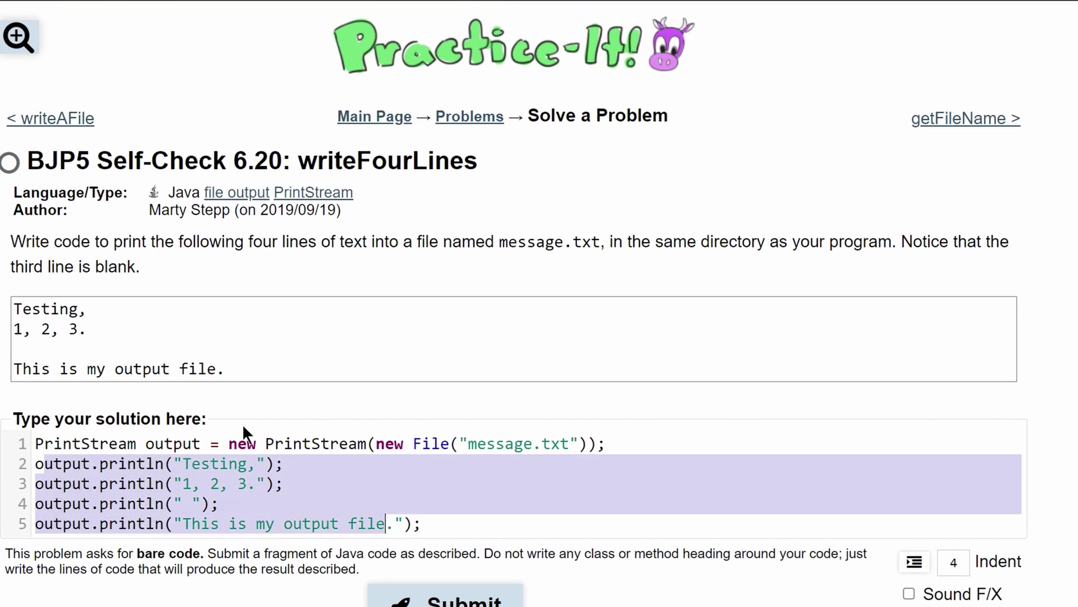